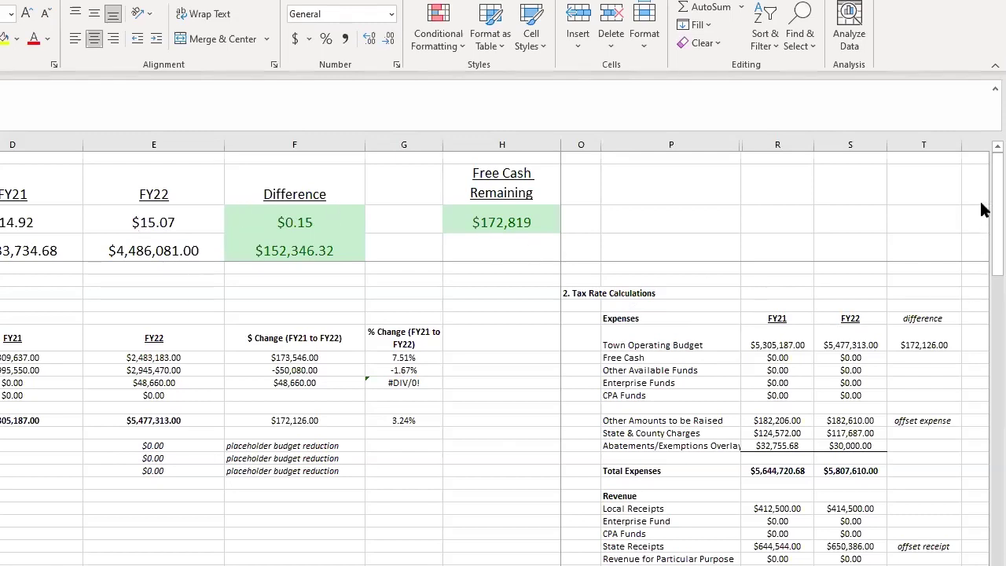
# Examine the capital project requests and their funding-source columns, from the tax rate calculations down to the totals row.
pyautogui.press('Tab')
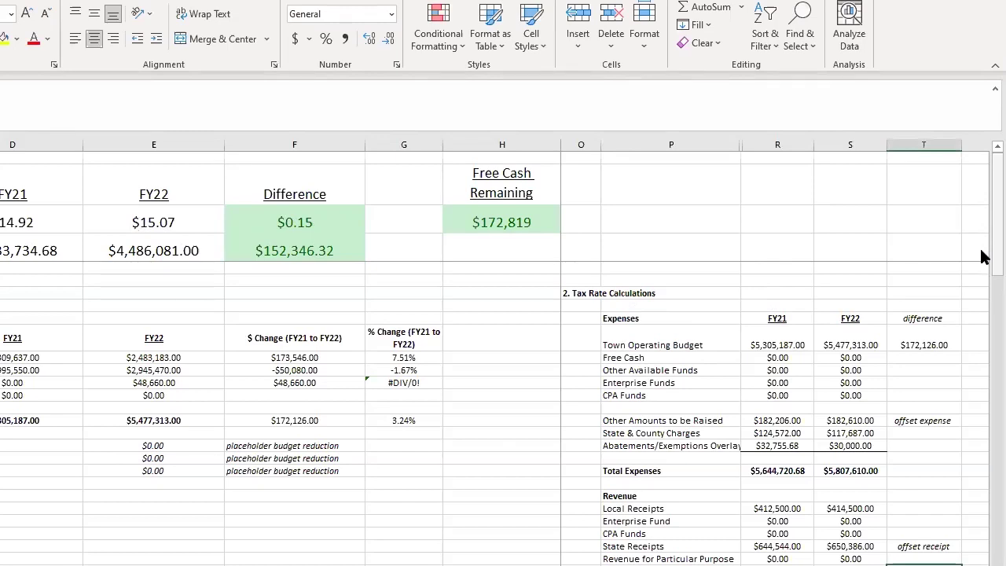
pyautogui.moveTo(980, 257); pyautogui.dragTo(982, 452)
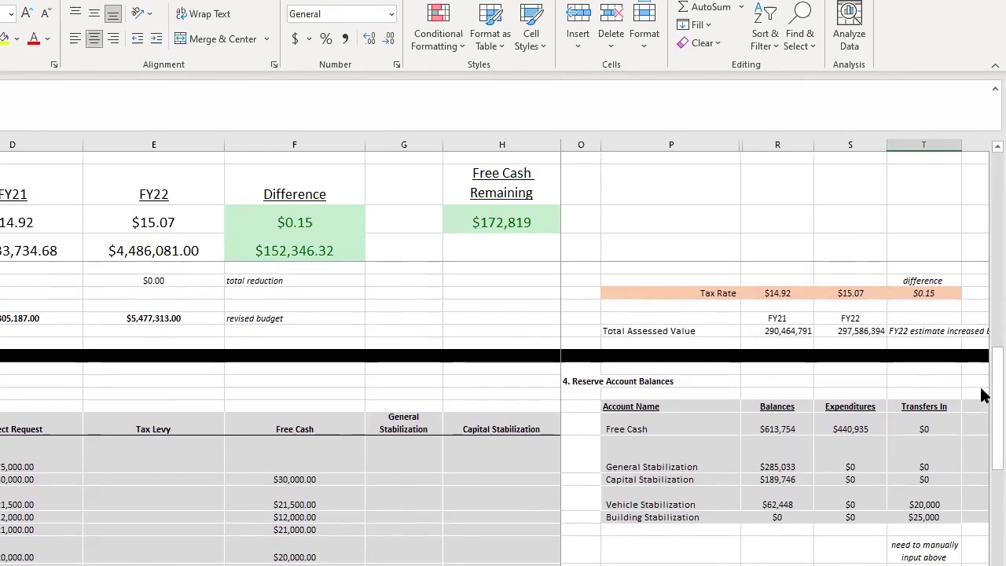
pyautogui.moveTo(980, 395); pyautogui.dragTo(984, 441)
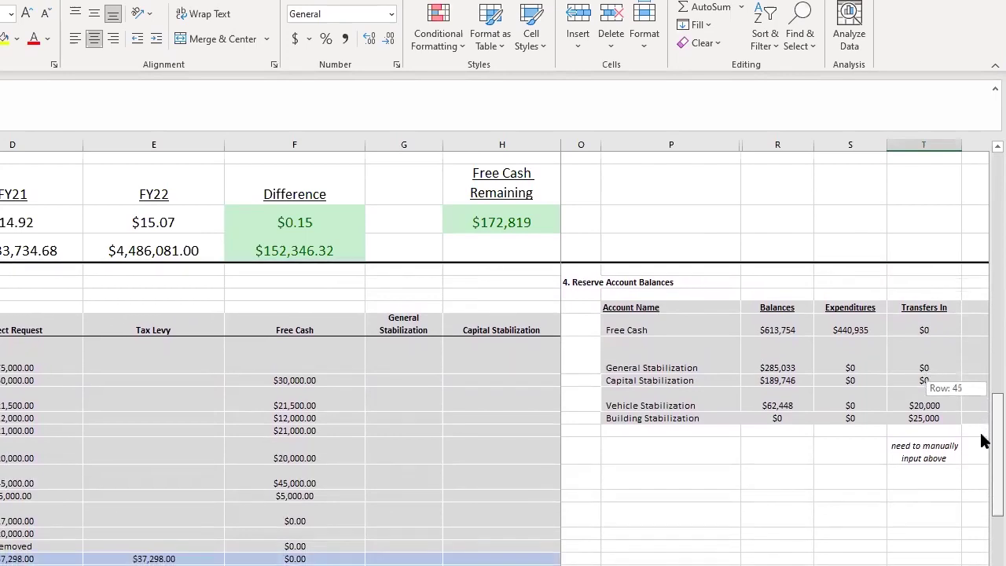
pyautogui.moveTo(984, 441); pyautogui.dragTo(983, 481)
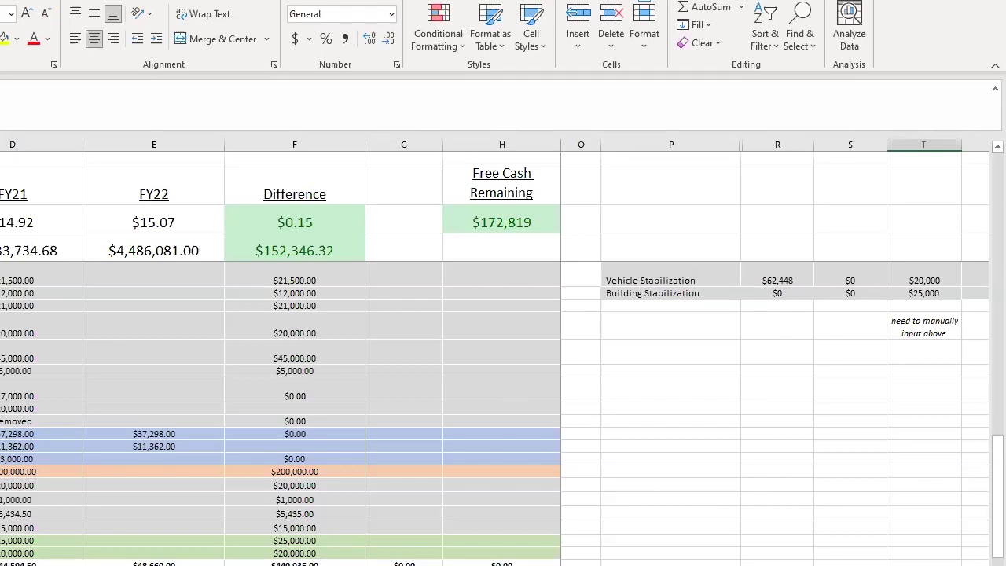
pyautogui.scroll(-1, 982, 425)
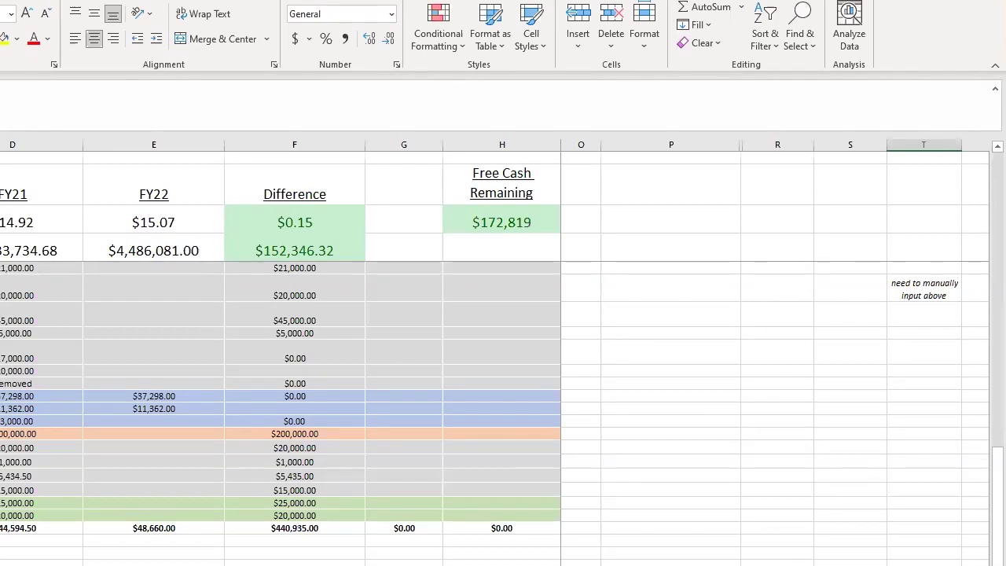
pyautogui.hscroll(2, 778, 353)
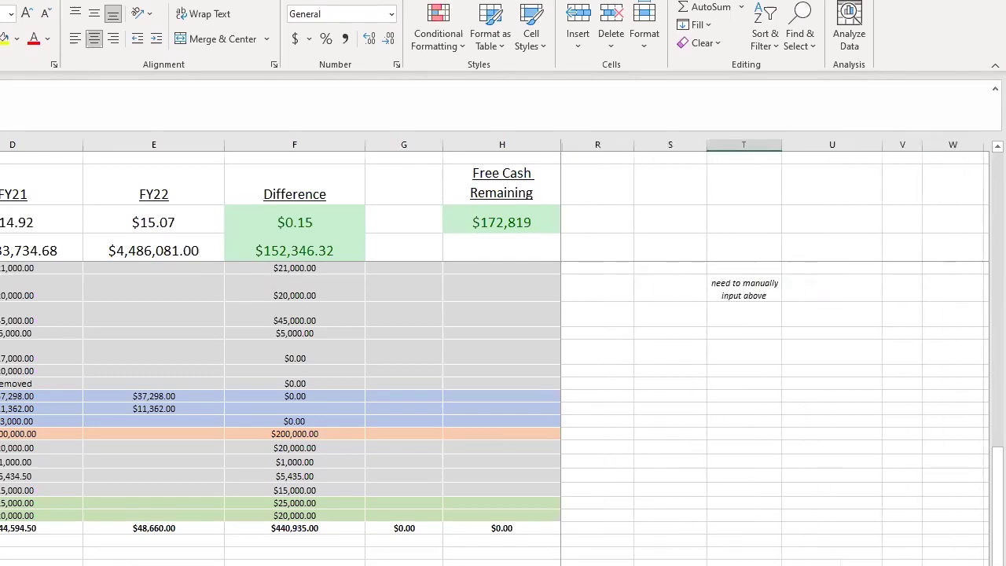
pyautogui.hscroll(-1, 778, 353)
pyautogui.hscroll(-5, 777, 353)
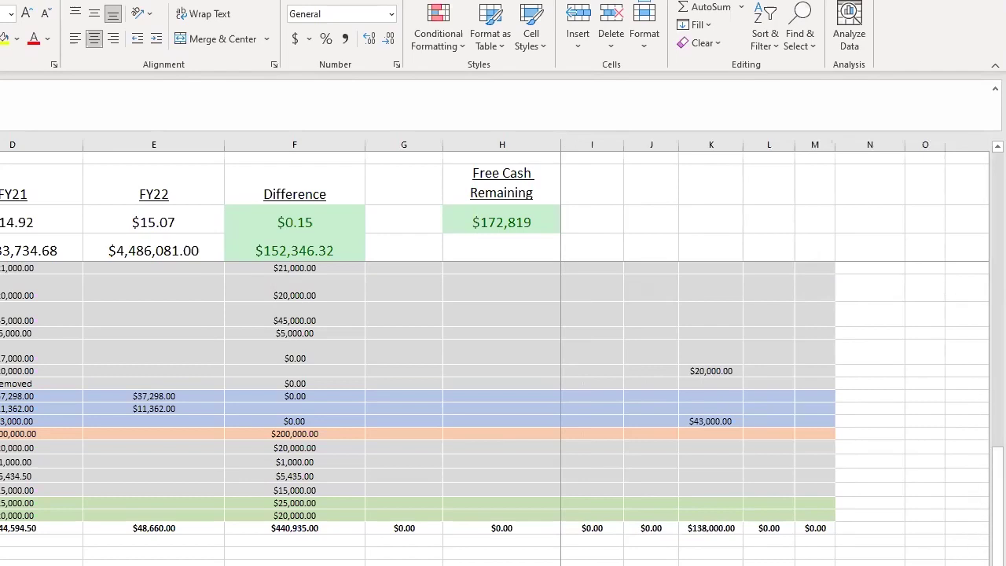
pyautogui.hscroll(6, 984, 503)
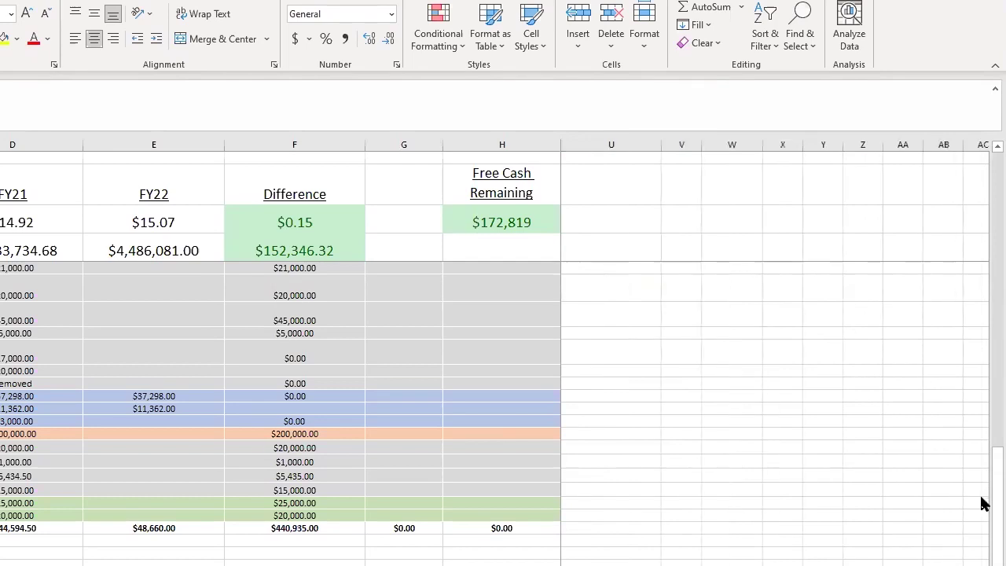
# Review the Reserve Account Balances table, including its balances, expenditures, transfers in and remaining amounts.
pyautogui.moveTo(985, 502); pyautogui.dragTo(985, 410)
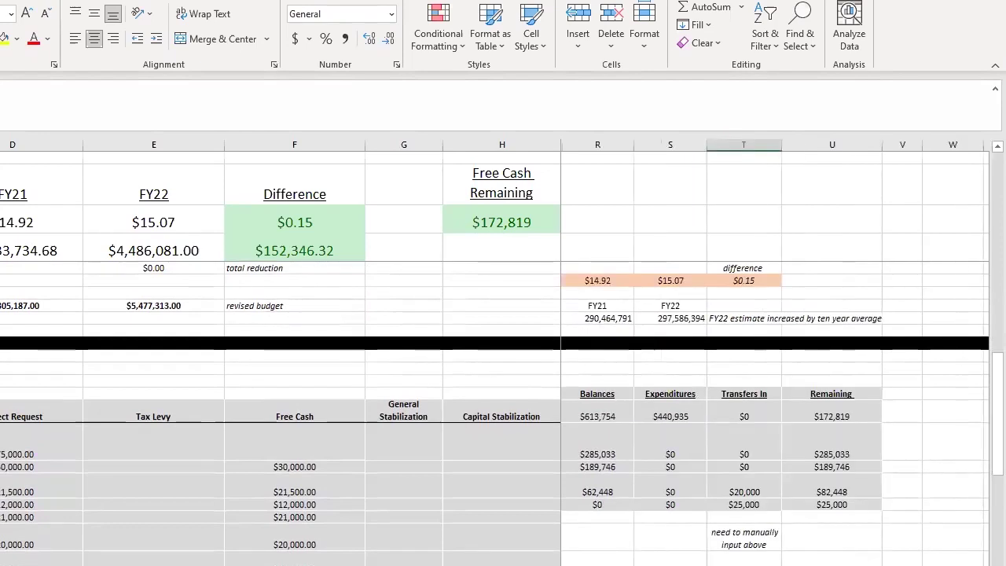
pyautogui.hscroll(-3, 774, 353)
pyautogui.hscroll(3, 774, 353)
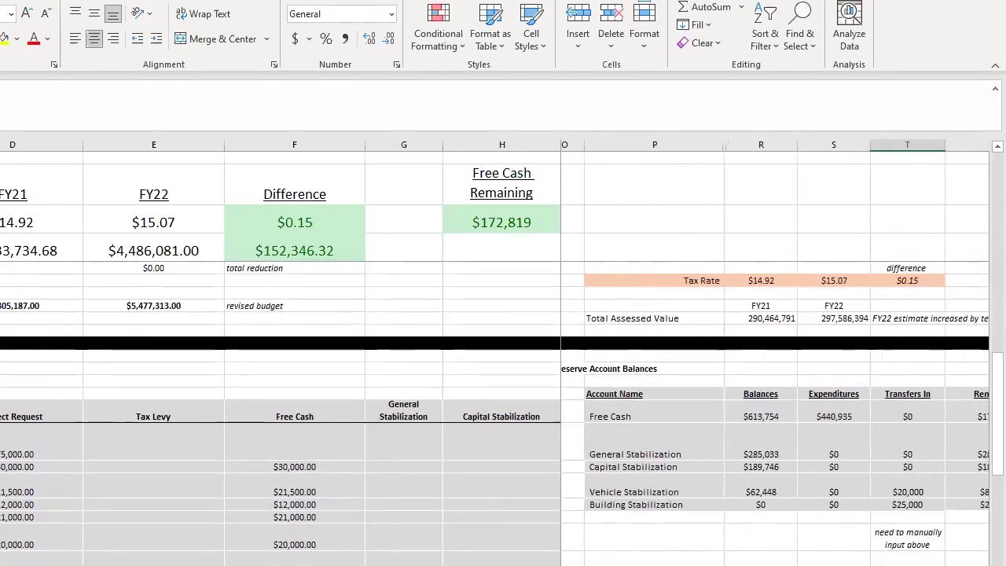
pyautogui.hscroll(2, 774, 353)
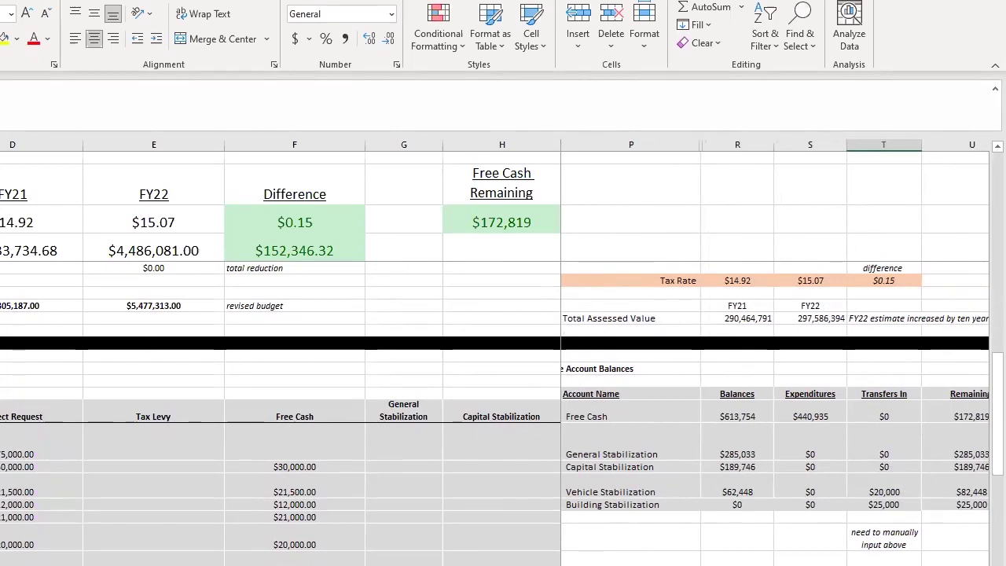
pyautogui.click(563, 144)
pyautogui.moveTo(558, 147)
pyautogui.mouseDown()
pyautogui.moveTo(495, 147)
pyautogui.moveTo(558, 139)
pyautogui.mouseUp()
pyautogui.hscroll(2, 774, 352)
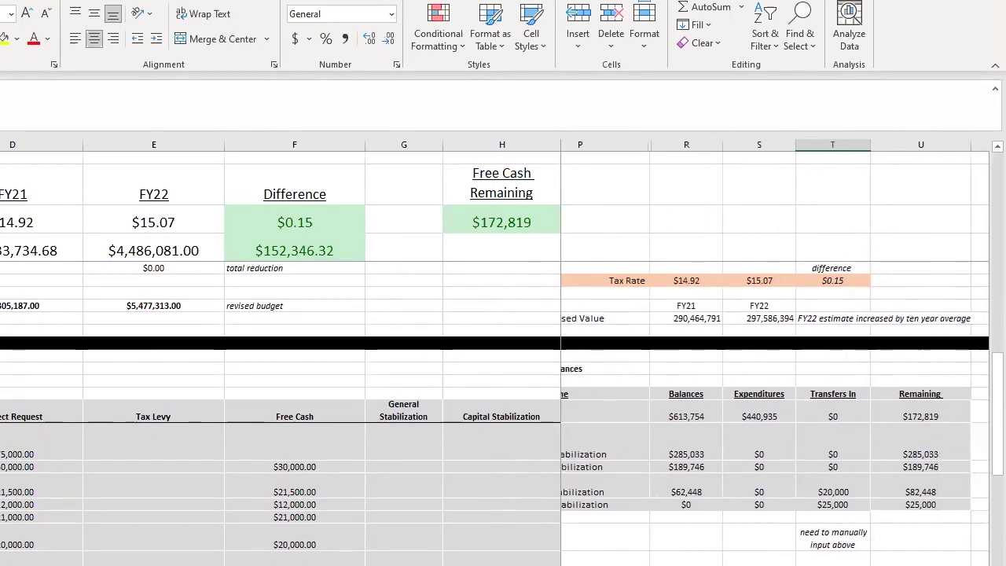
pyautogui.hscroll(-2, 774, 352)
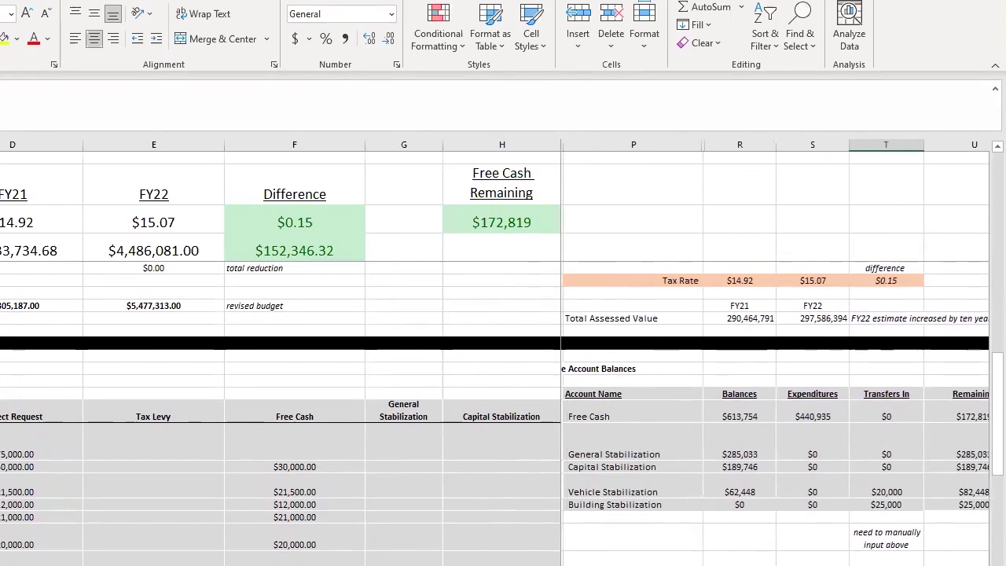
pyautogui.hscroll(3, 774, 352)
pyautogui.hscroll(-2, 774, 352)
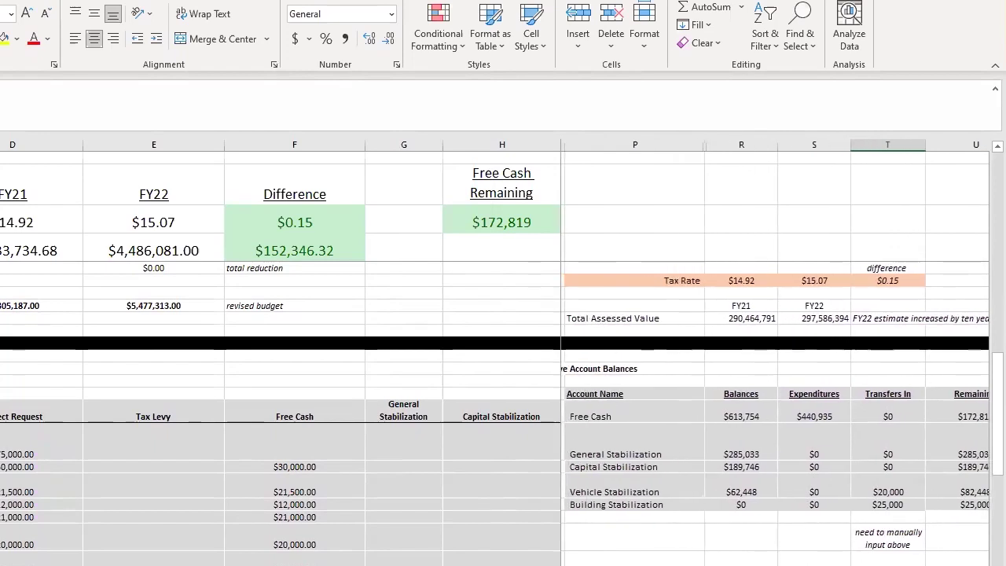
pyautogui.hscroll(1, 774, 352)
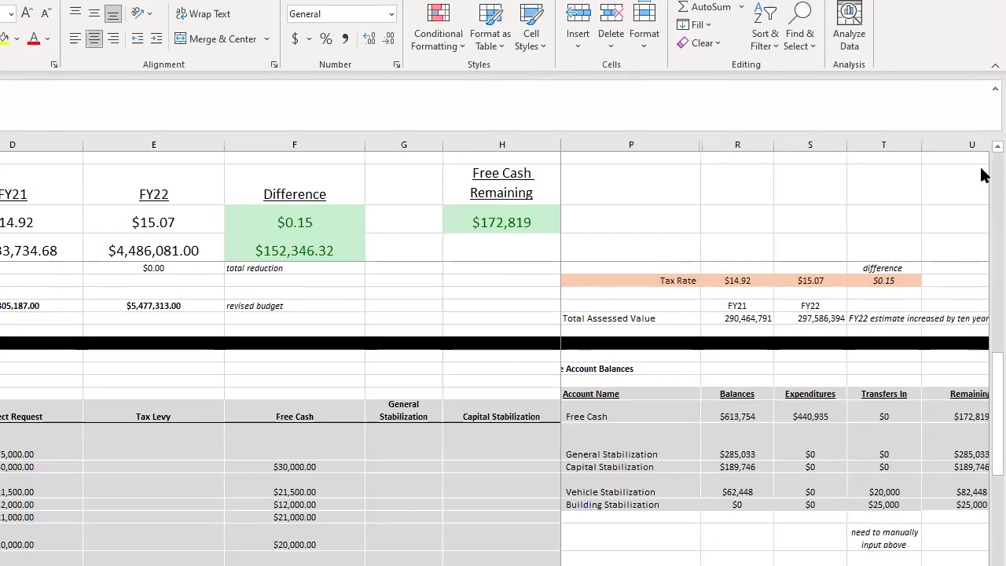
# Compare the FY21 and FY22 tax rate calculations with the reserve accounts and project requests below them.
pyautogui.scroll(8, 984, 169)
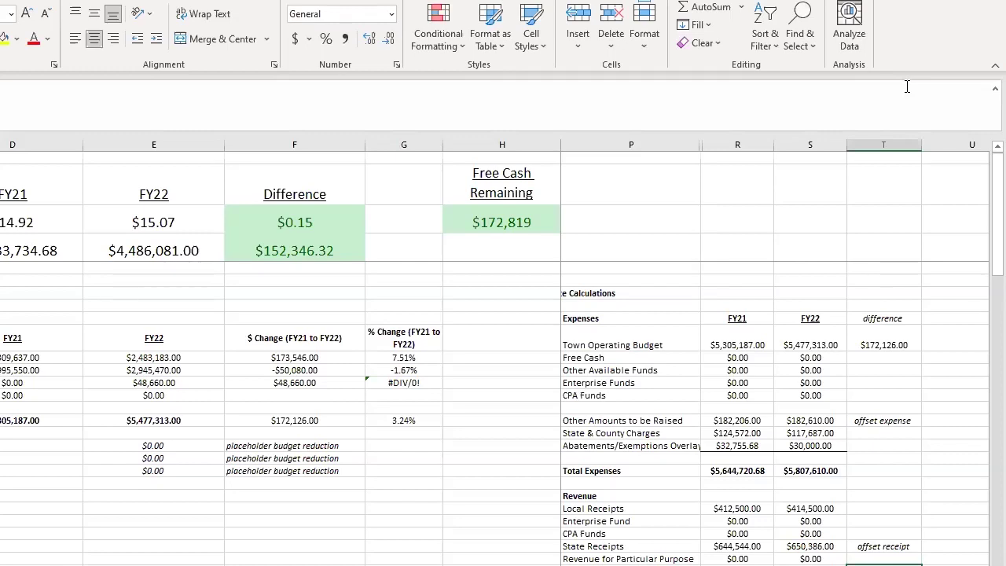
pyautogui.scroll(-5, 981, 498)
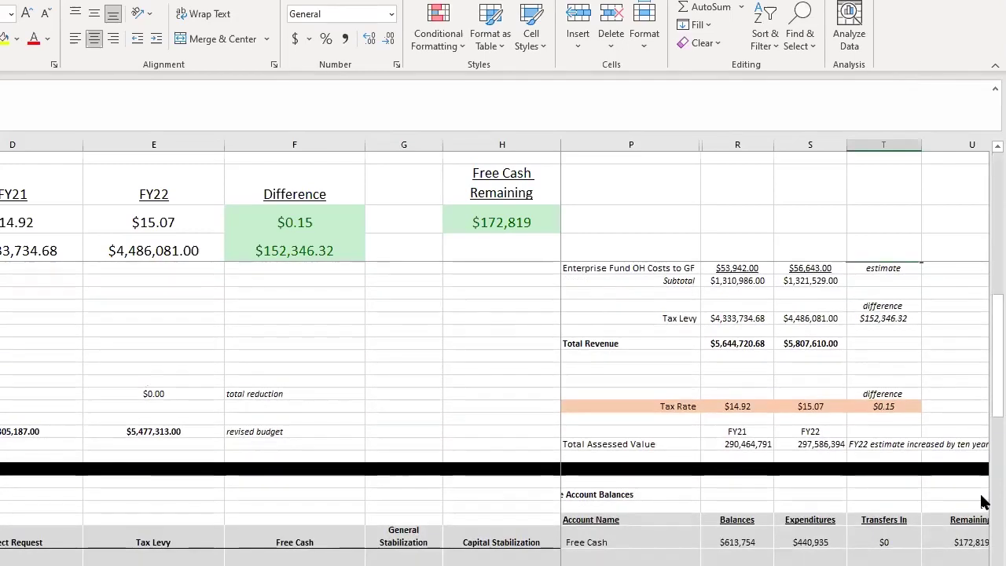
pyautogui.scroll(-5, 981, 498)
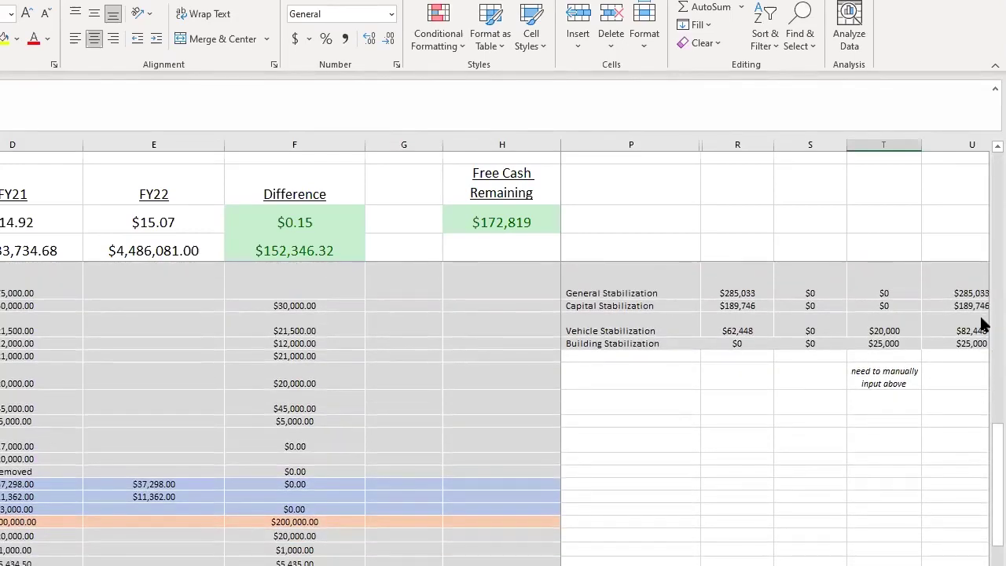
pyautogui.moveTo(982, 448); pyautogui.dragTo(982, 393)
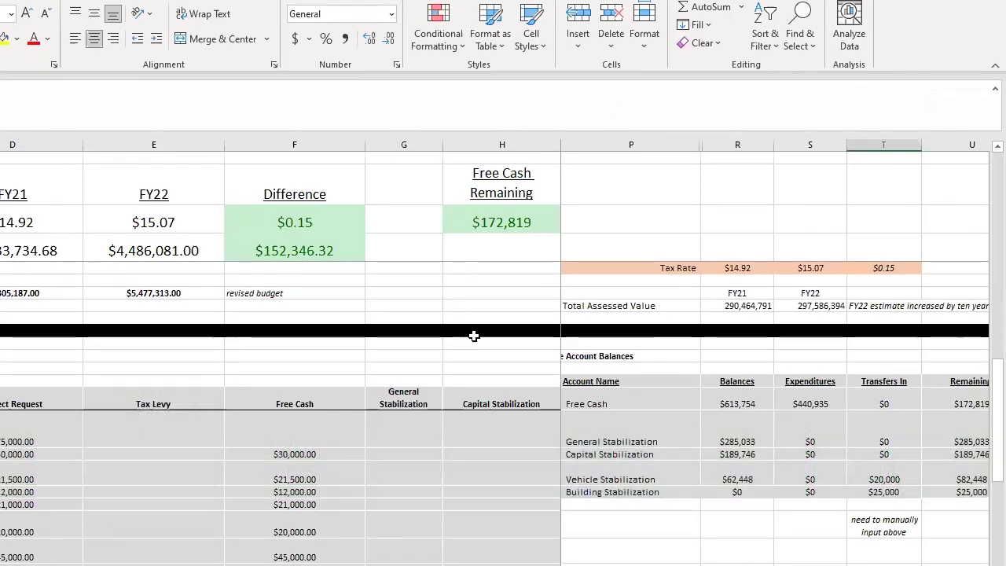
# Inspect the Free Cash amounts for the $45,000 project and the two green-shaded rows above the totals.
pyautogui.click(301, 557)
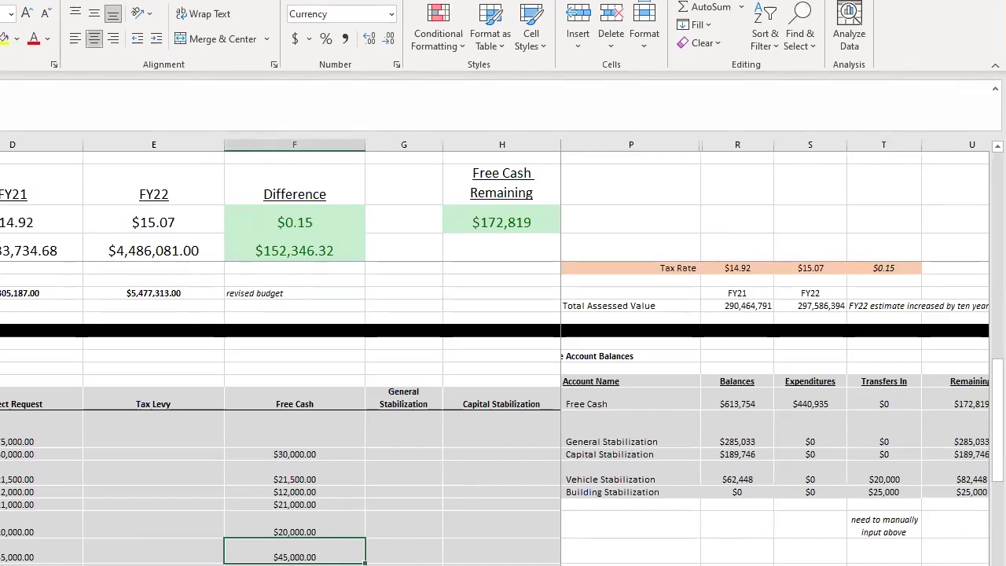
pyautogui.scroll(-1, 503, 413)
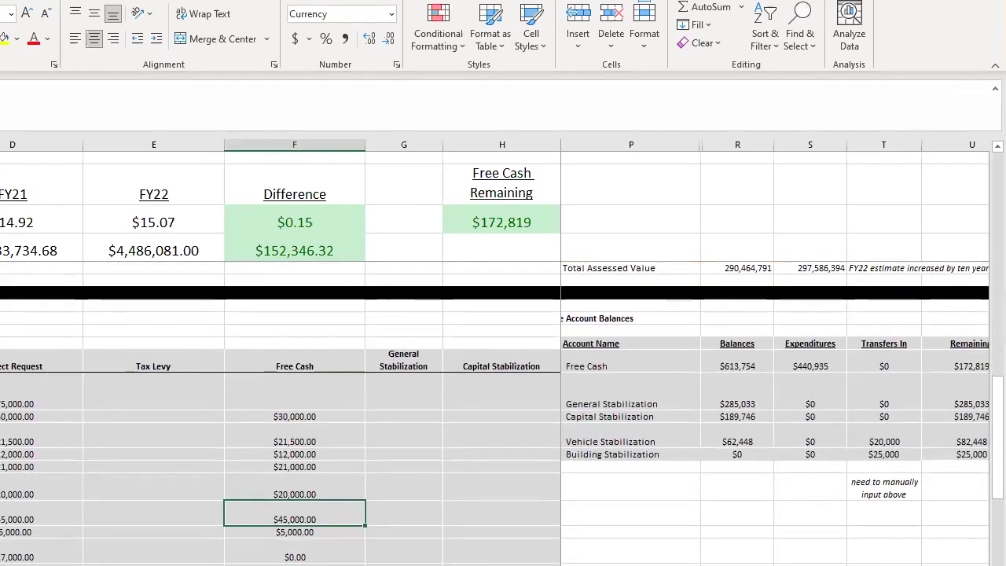
pyautogui.scroll(-2, 503, 413)
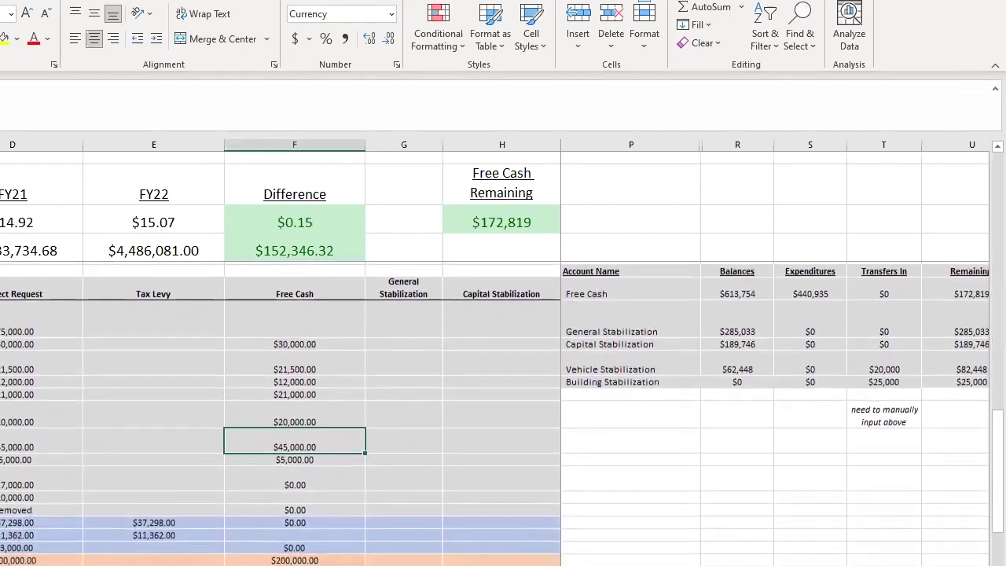
pyautogui.scroll(-3, 402, 403)
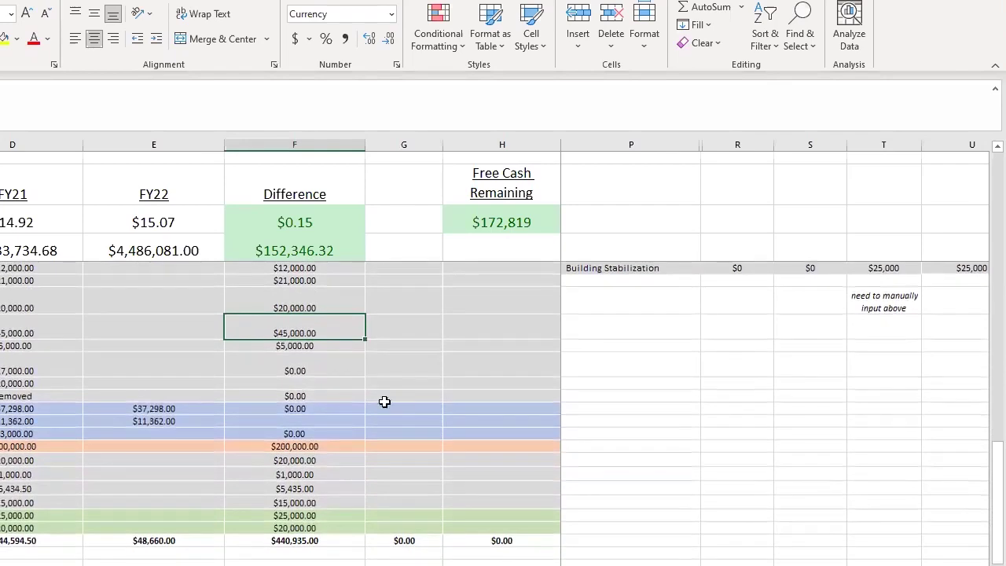
pyautogui.click(314, 514)
pyautogui.click(314, 528)
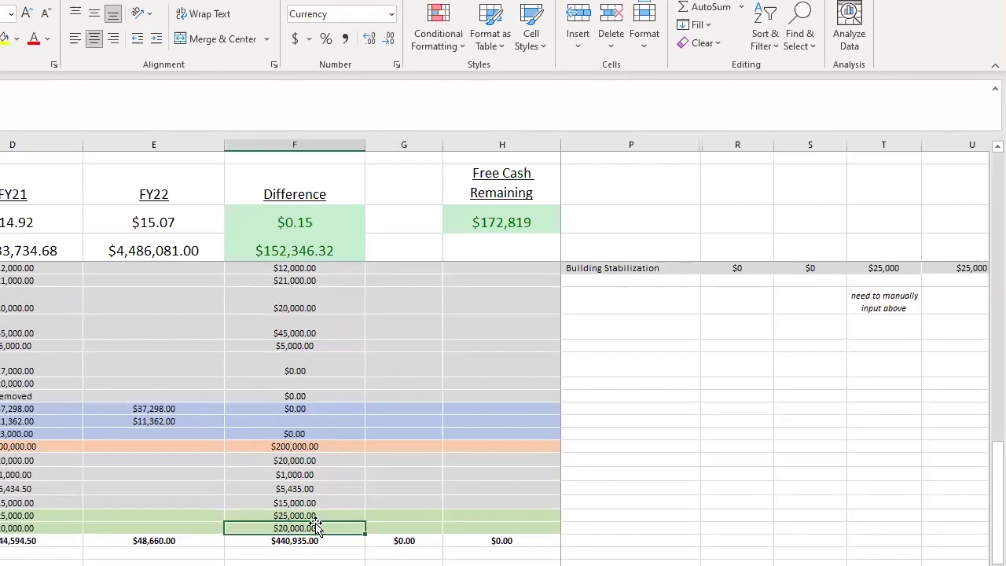
pyautogui.click(311, 515)
pyautogui.click(312, 527)
# Go back over the project requests and reserve balances, returning to the tax levy and tax rate figures.
pyautogui.click(996, 146)
pyautogui.scroll(2, 981, 154)
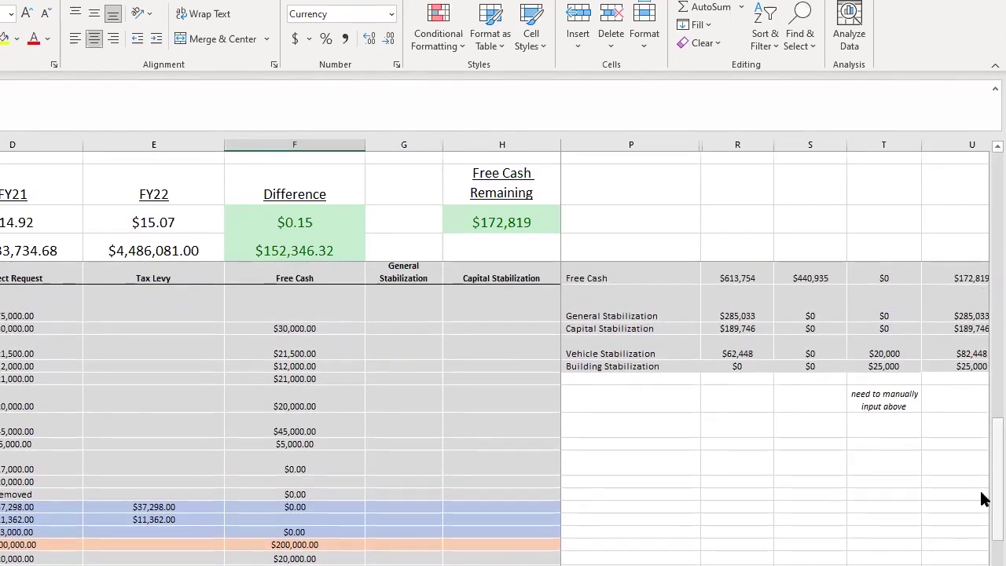
pyautogui.scroll(-1, 502, 413)
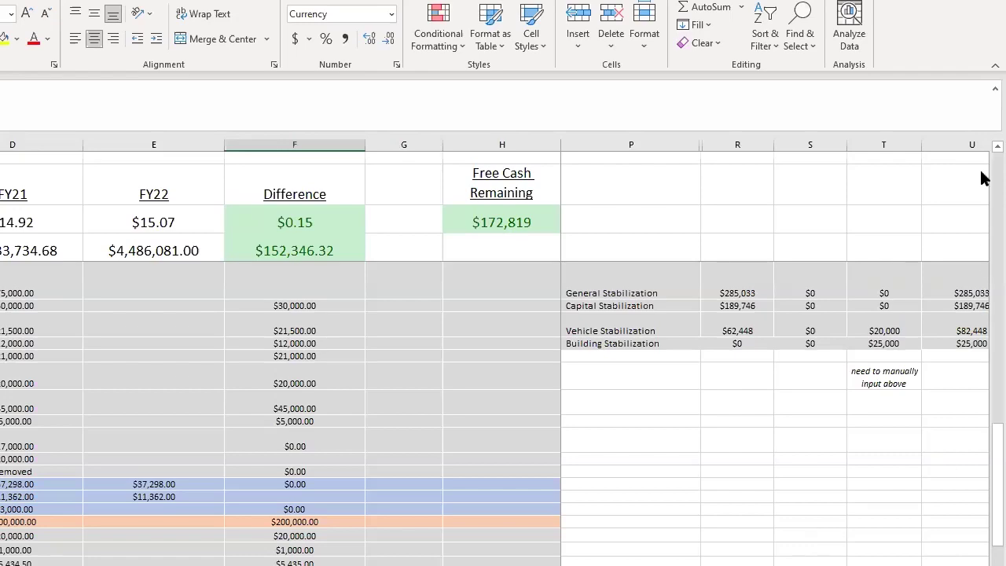
pyautogui.scroll(2, 982, 149)
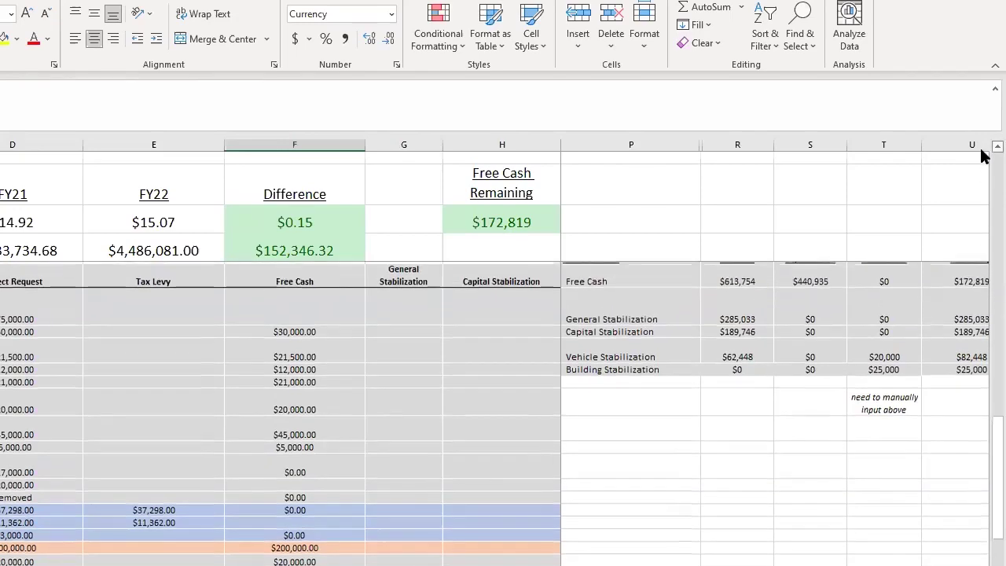
pyautogui.scroll(2, 981, 156)
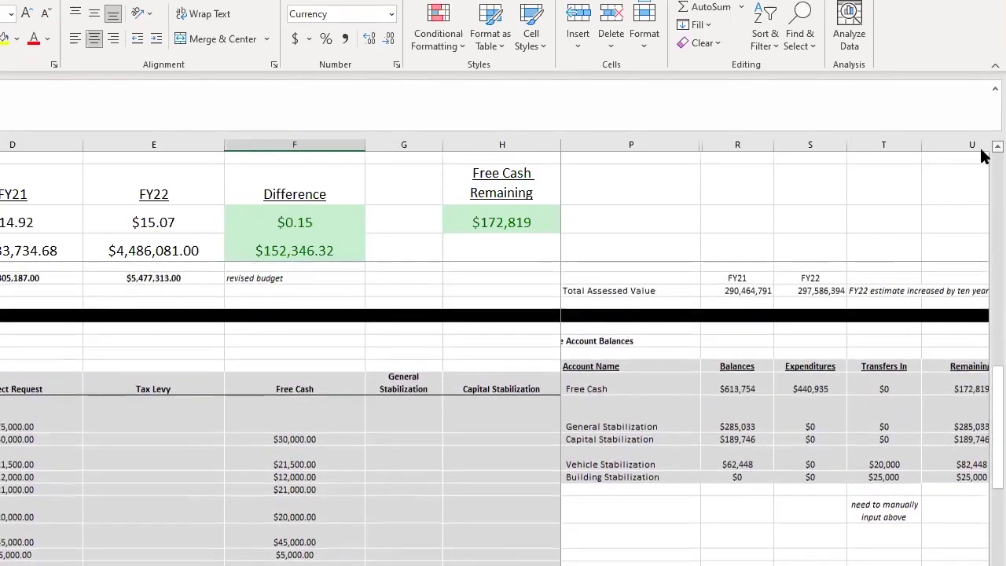
pyautogui.scroll(5, 982, 155)
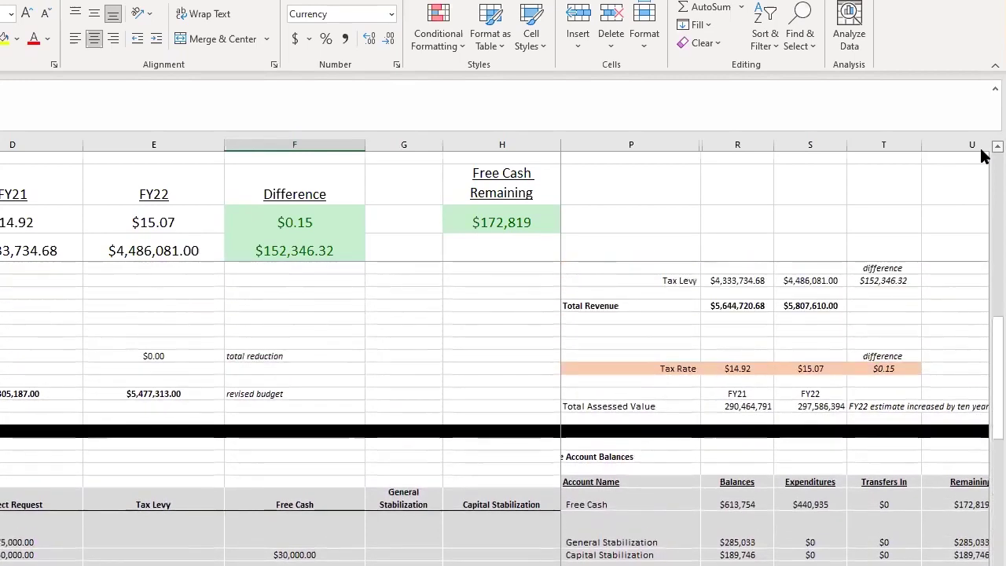
pyautogui.scroll(7, 982, 156)
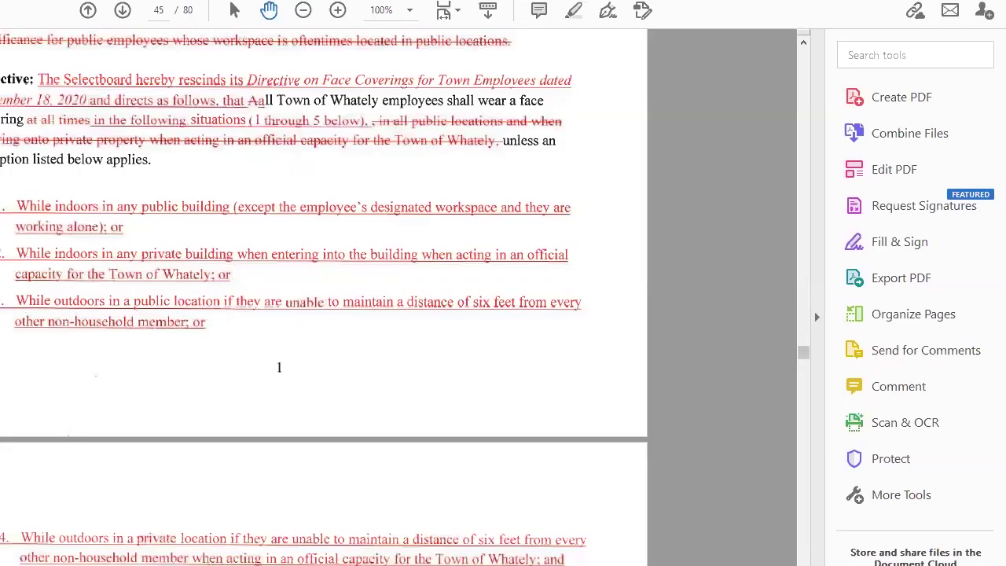
# In the 80-page PDF packet, find and read the page 55 memorandum on Town Clerk changes and the Treasurer-Collector budget.
pyautogui.scroll(-20, 814, 311)
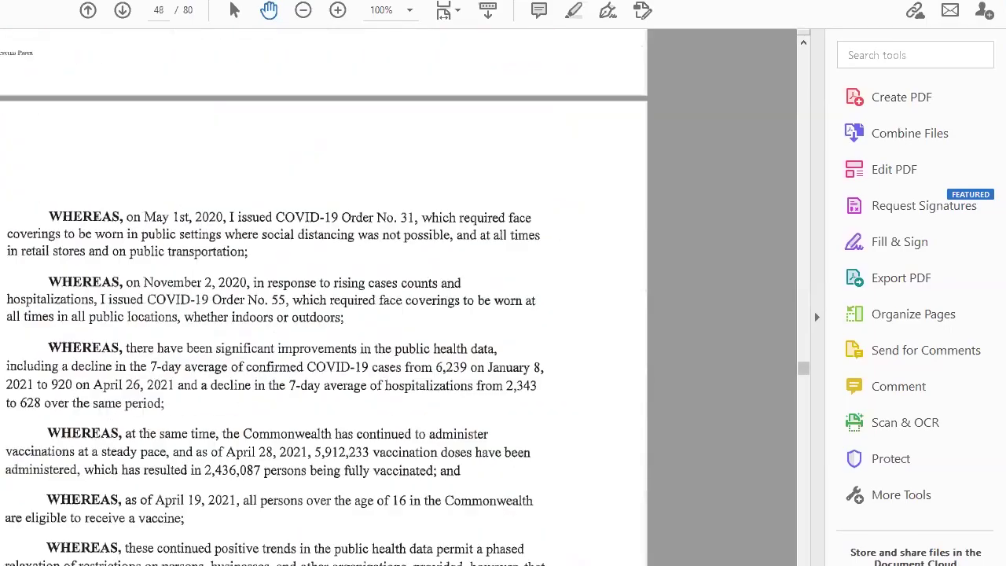
pyautogui.scroll(-8, 814, 311)
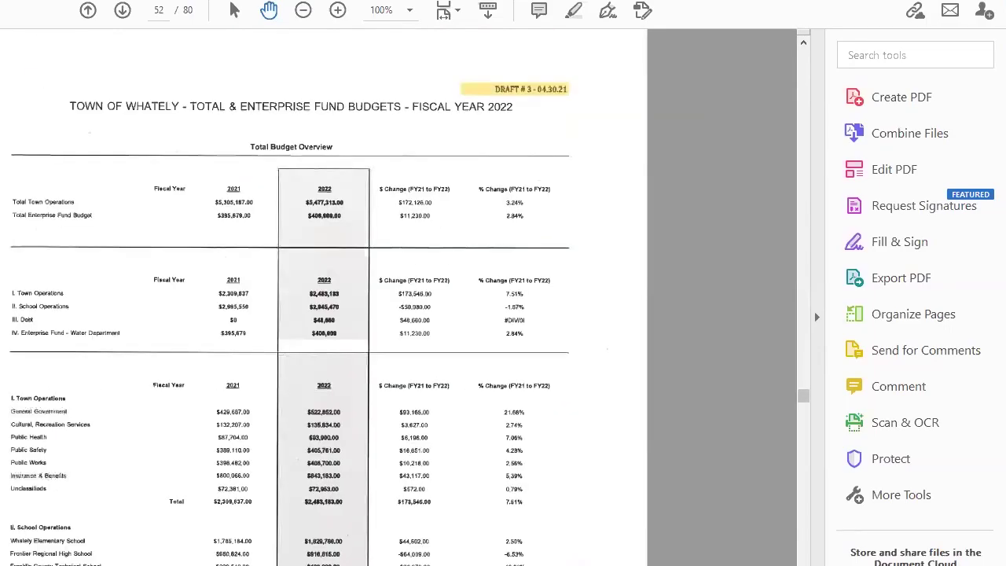
pyautogui.scroll(-20, 814, 312)
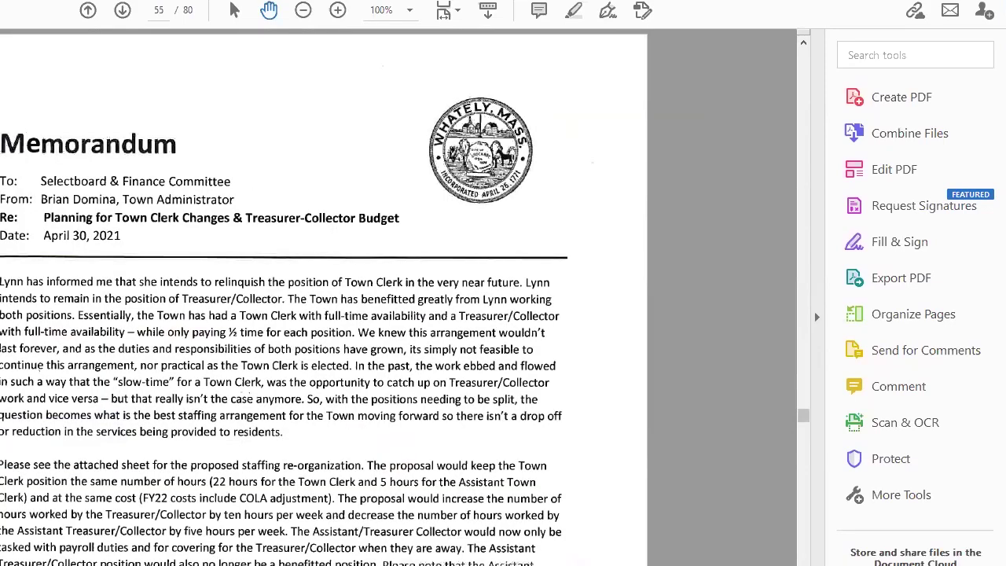
pyautogui.scroll(-2, 814, 311)
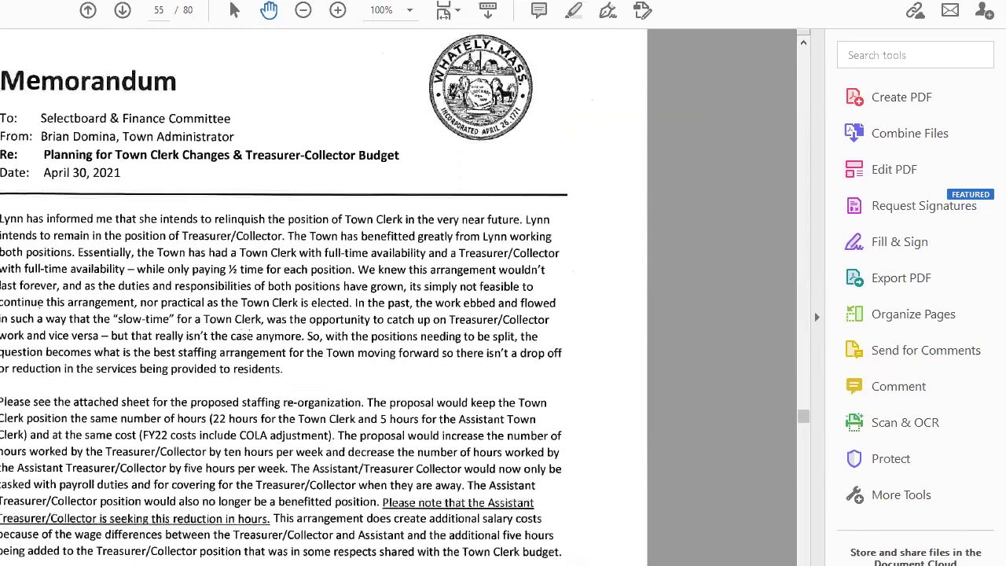
pyautogui.scroll(-1, 814, 311)
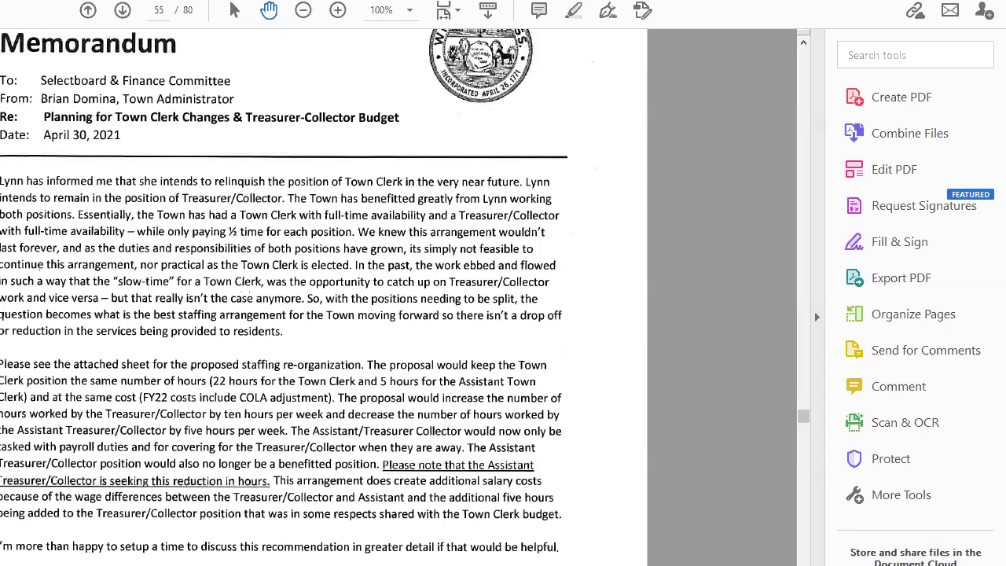
# Read the rest of the page 55 memorandum, from the proposed staffing re-organization down to the signature.
pyautogui.scroll(-1, 283, 296)
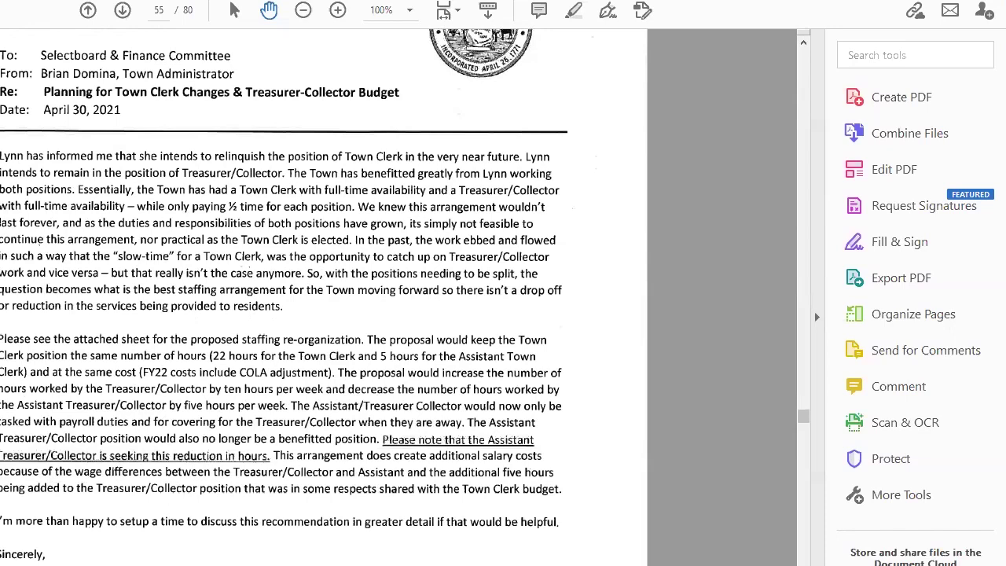
pyautogui.scroll(-6, 284, 296)
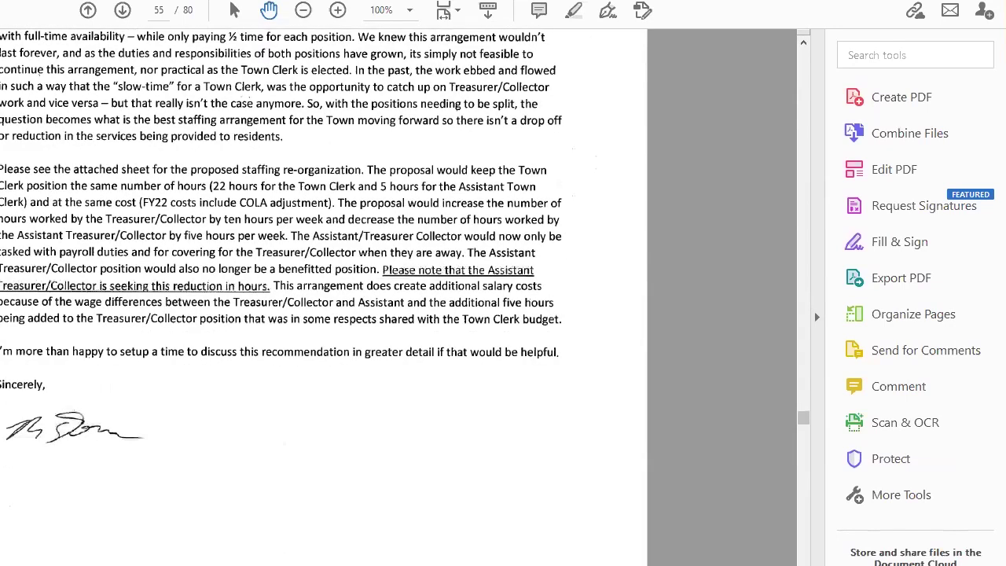
pyautogui.scroll(-2, 284, 296)
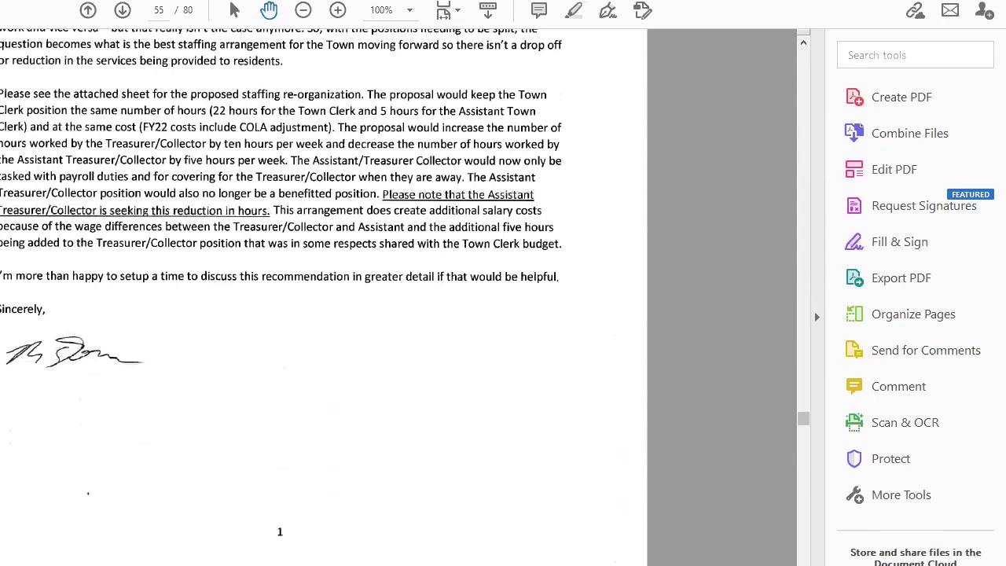
pyautogui.scroll(-1, 284, 296)
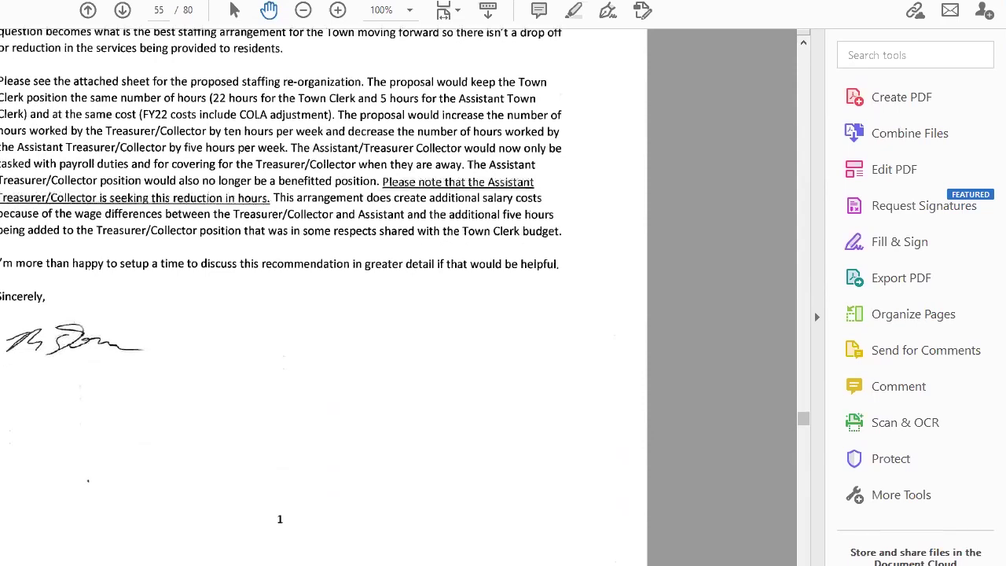
# Rotate the sideways staffing reorganization sheet on page 56 clockwise and bring its FY21 and FY22 hours and salary tables into view.
pyautogui.scroll(-10, 322, 297)
pyautogui.scroll(-8, 323, 297)
pyautogui.scroll(-5, 324, 300)
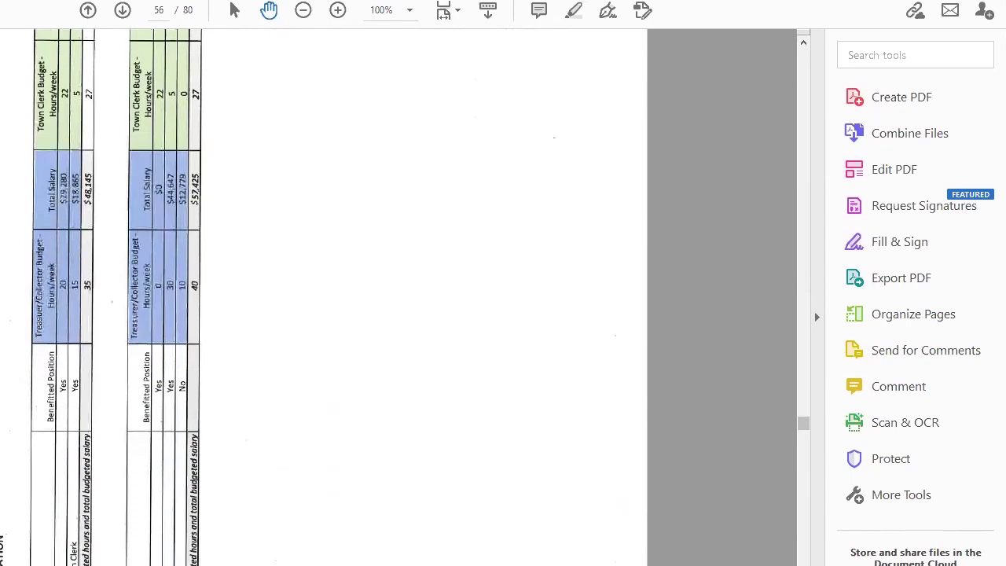
pyautogui.scroll(-4, 324, 300)
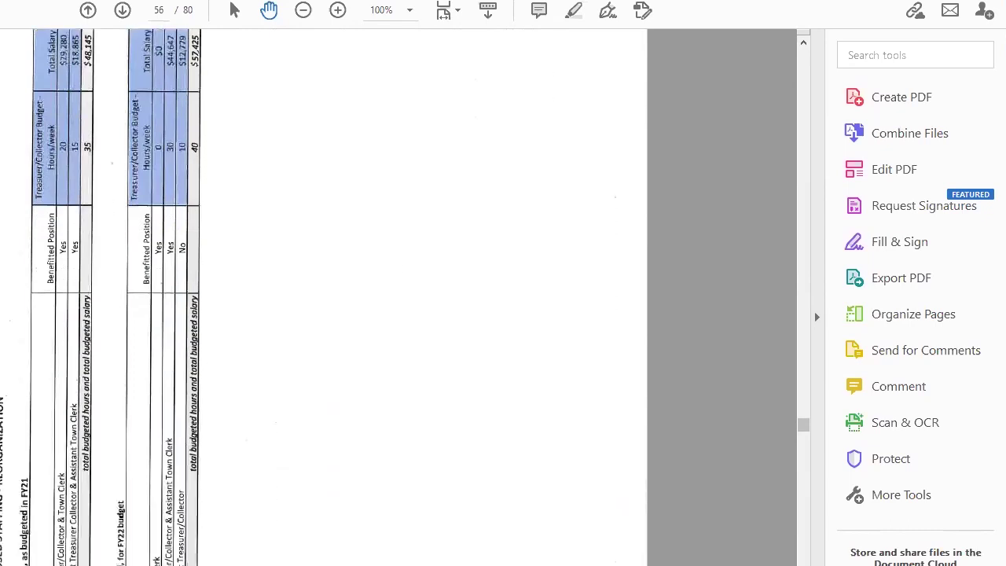
pyautogui.rightClick(280, 287)
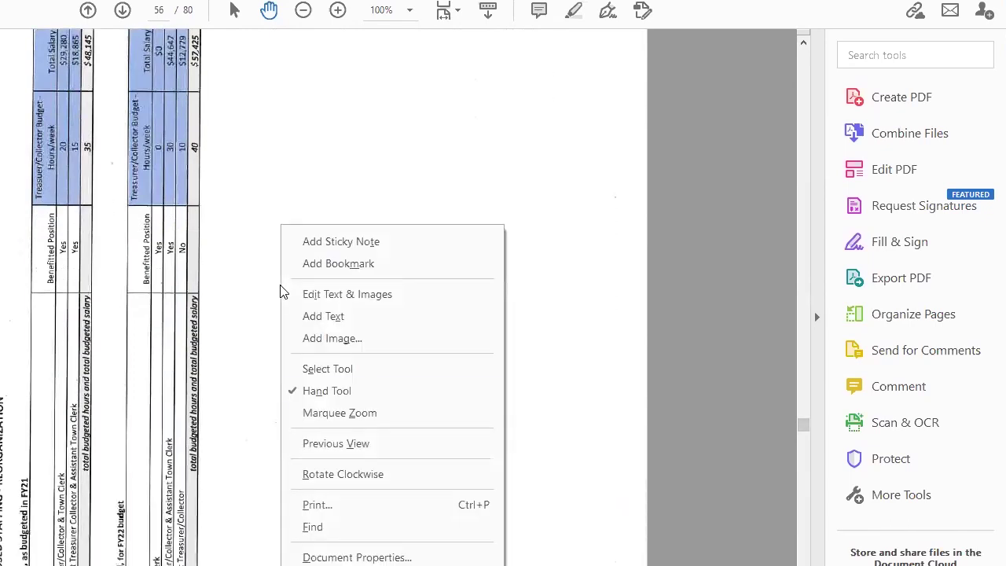
pyautogui.click(350, 471)
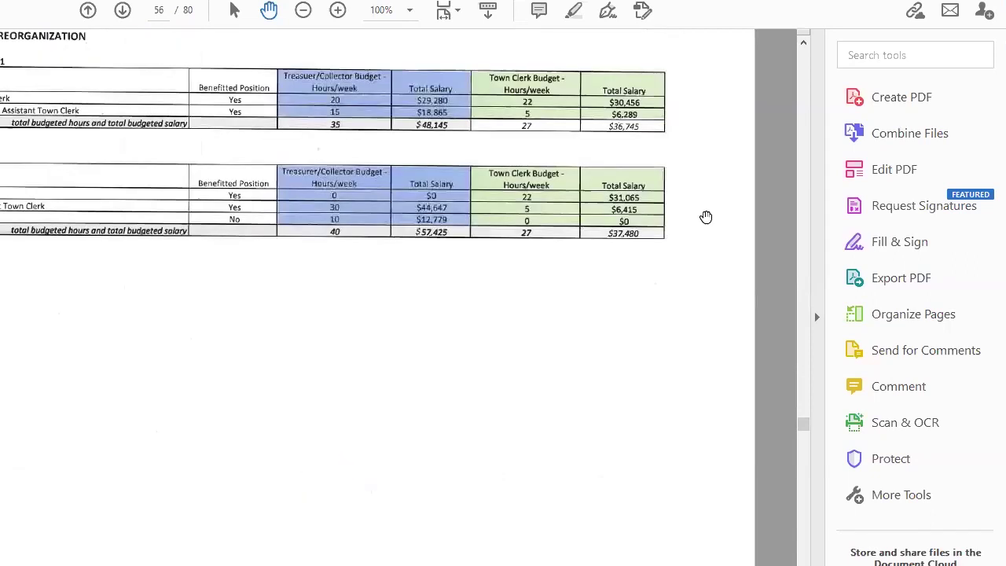
pyautogui.click(803, 43)
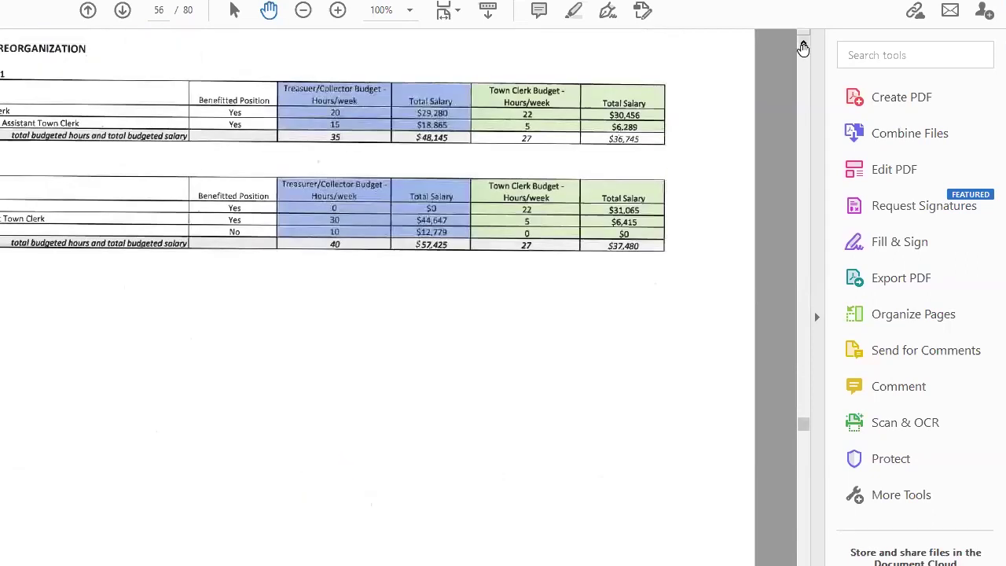